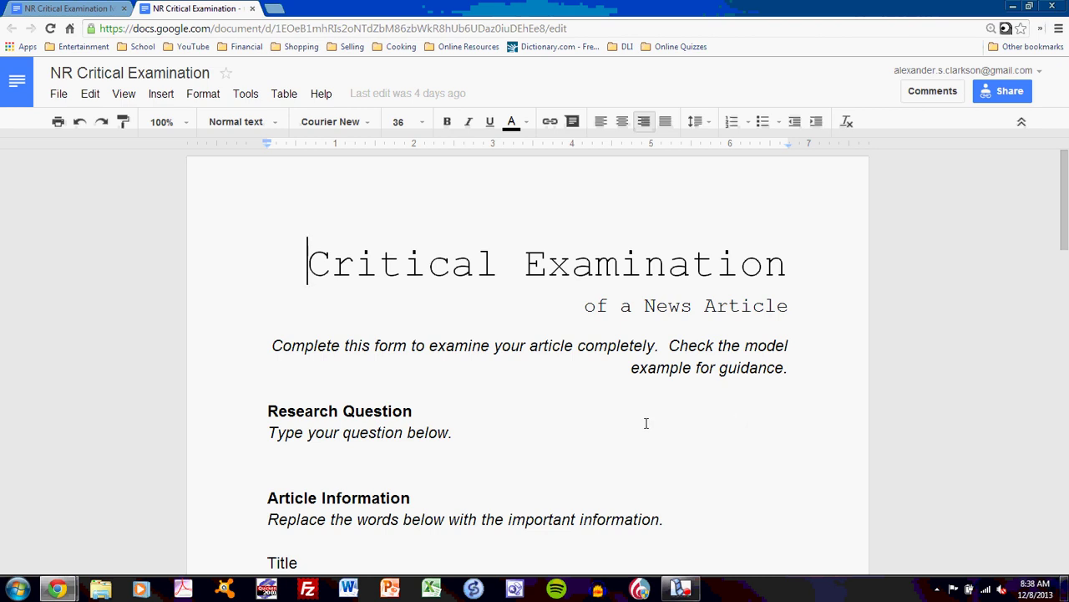
Step: Scroll through the blank form and place the cursor on the empty question line
{"action": "scroll", "coordinate": [646, 422], "scroll_direction": "down", "scroll_amount": 3}
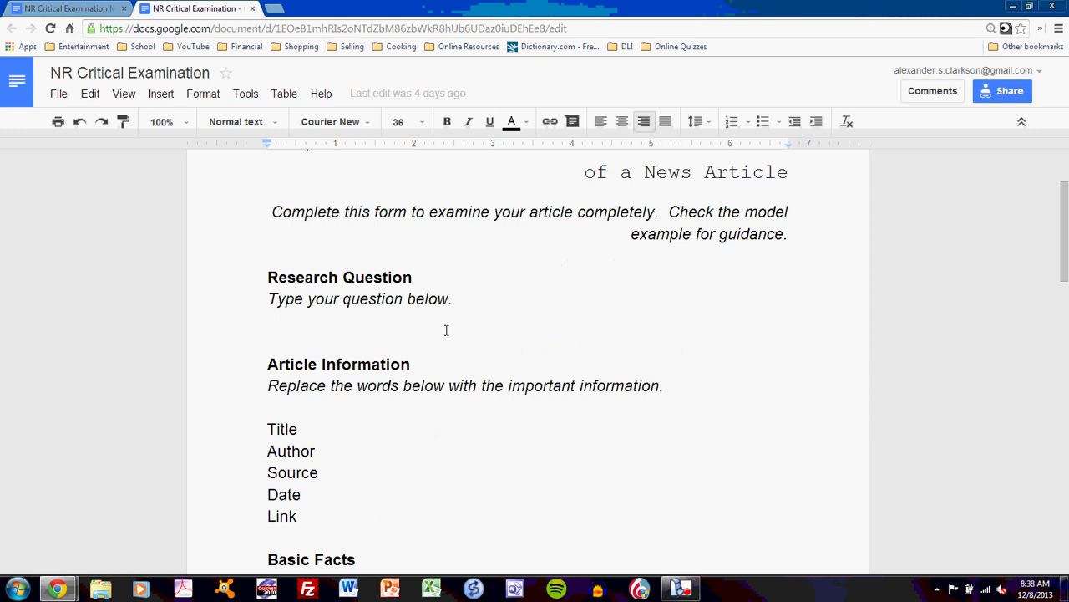
{"action": "scroll", "coordinate": [398, 328], "scroll_direction": "down", "scroll_amount": 3}
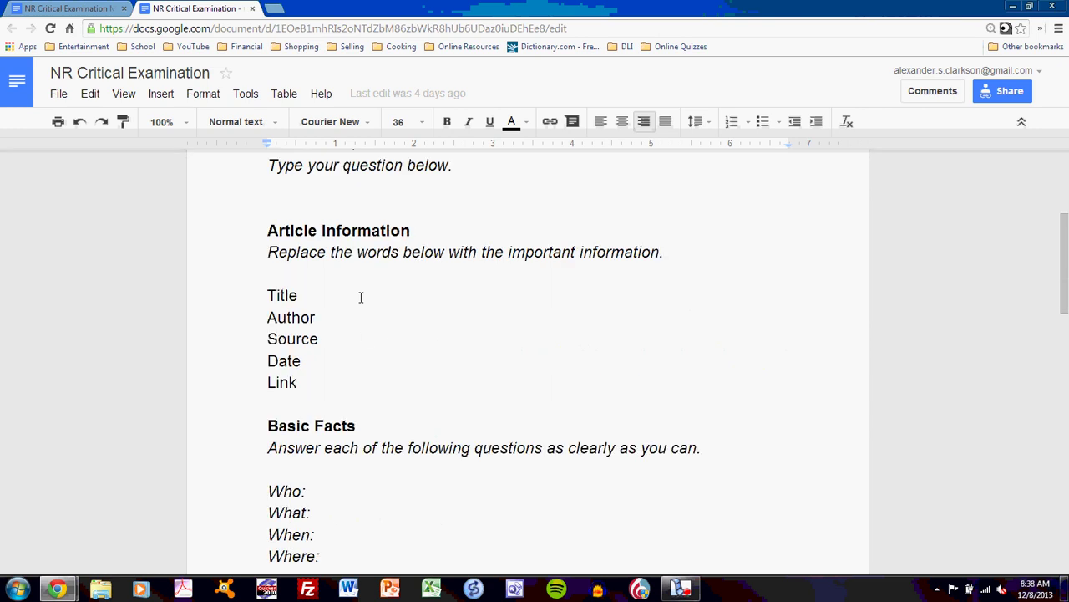
{"action": "scroll", "coordinate": [361, 297], "scroll_direction": "down", "scroll_amount": 6}
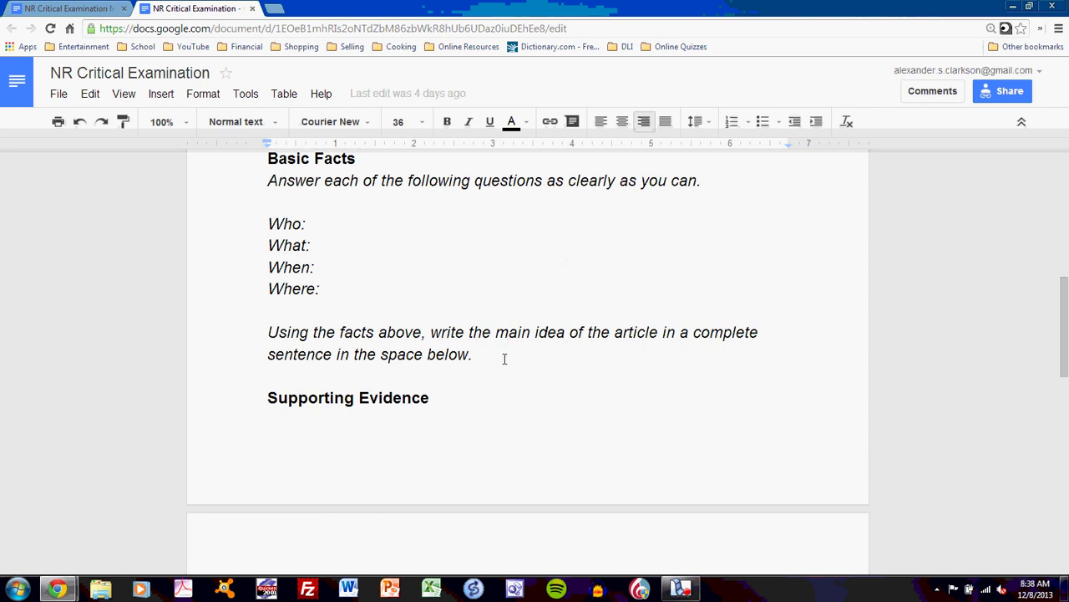
{"action": "scroll", "coordinate": [505, 359], "scroll_direction": "down", "scroll_amount": 6}
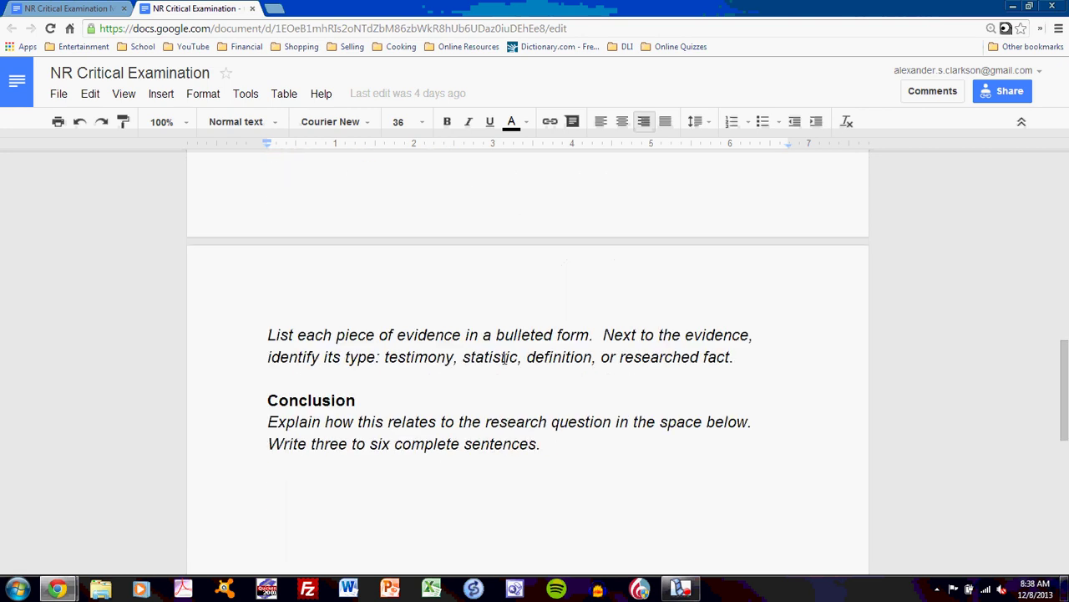
{"action": "scroll", "coordinate": [503, 336], "scroll_direction": "up", "scroll_amount": 3}
{"action": "scroll", "coordinate": [503, 336], "scroll_direction": "down", "scroll_amount": 4}
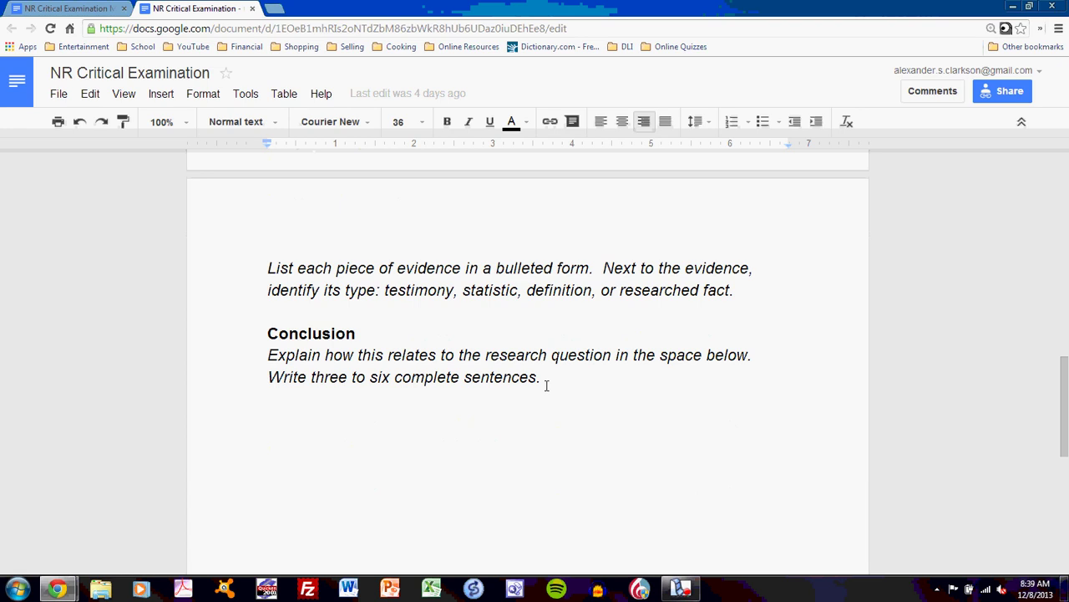
{"action": "scroll", "coordinate": [546, 385], "scroll_direction": "up", "scroll_amount": 7}
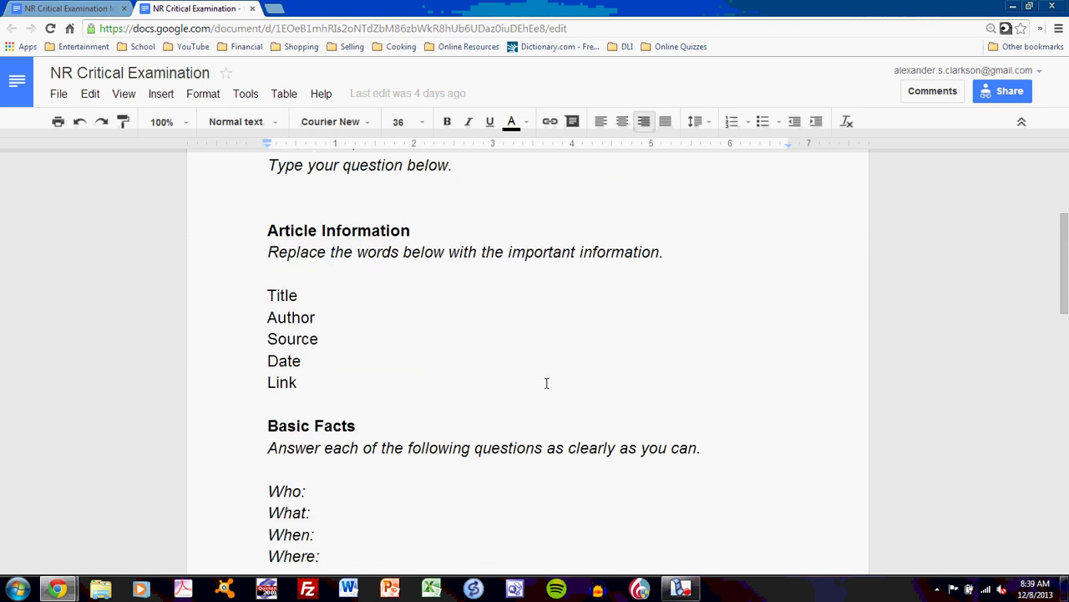
{"action": "scroll", "coordinate": [547, 382], "scroll_direction": "up", "scroll_amount": 2}
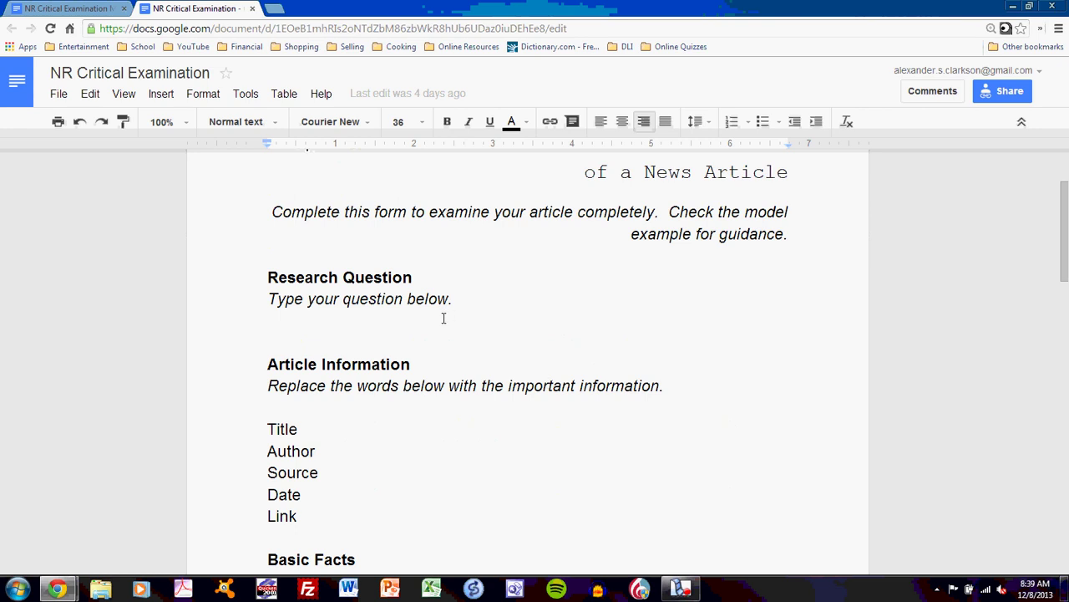
{"action": "left_click", "coordinate": [363, 326]}
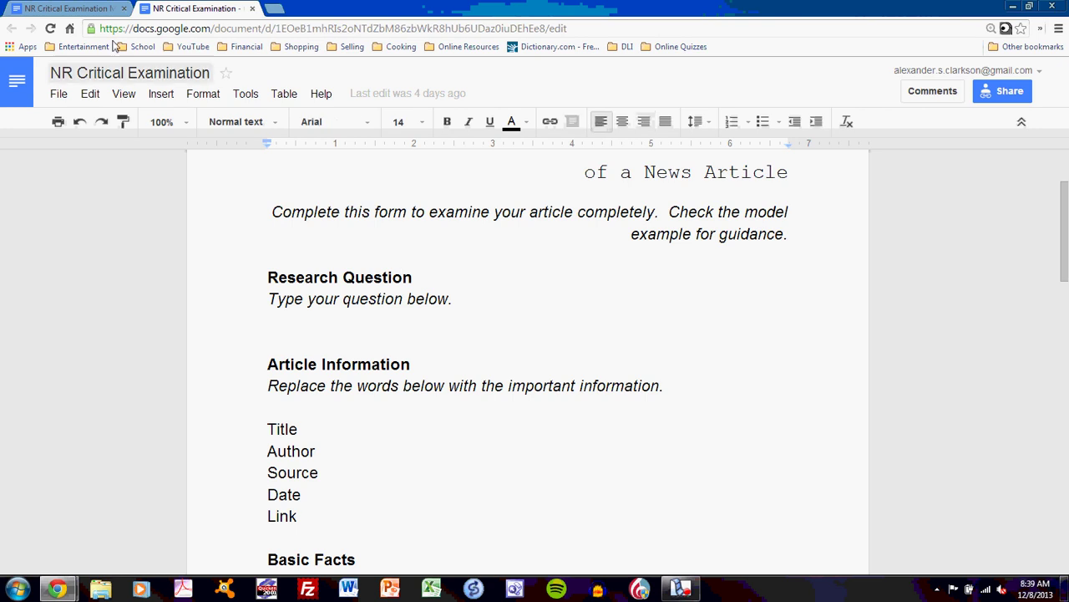
Step: Select the model example's research question sentence, then return to the blank form
{"action": "left_click", "coordinate": [98, 8]}
{"action": "left_click", "coordinate": [473, 274]}
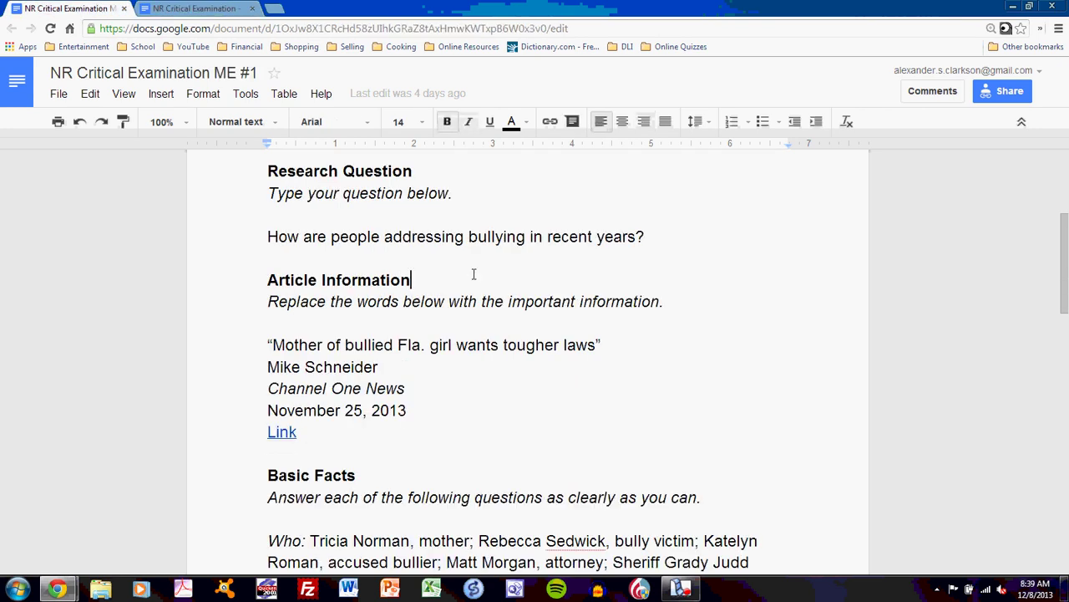
{"action": "scroll", "coordinate": [477, 279], "scroll_direction": "up", "scroll_amount": 2}
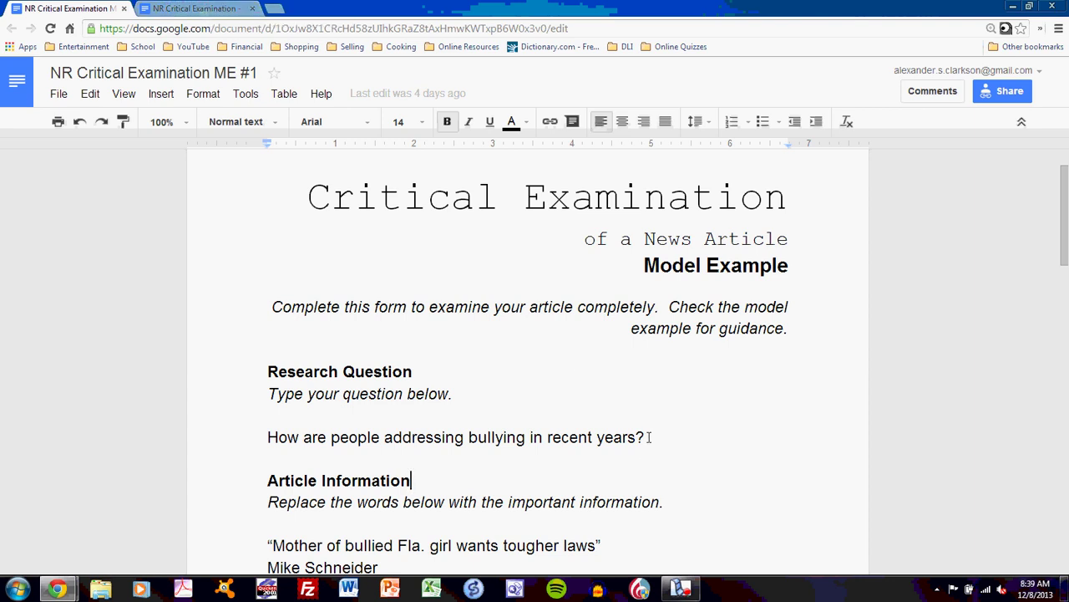
{"action": "left_click_drag", "start_coordinate": [645, 437], "coordinate": [256, 432]}
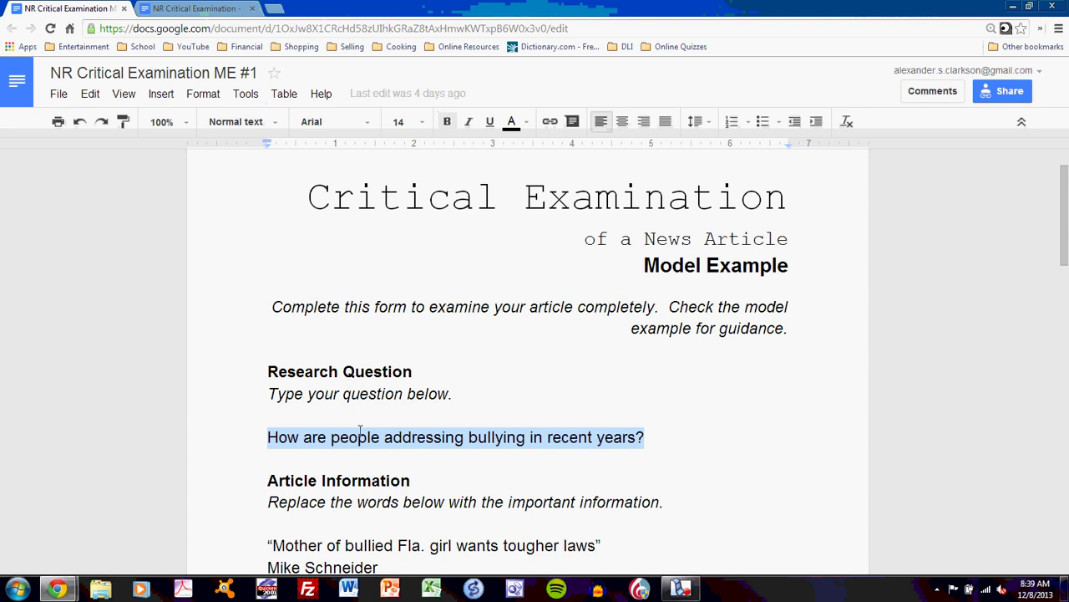
{"action": "key", "text": "ctrl+Tab"}
{"action": "scroll", "coordinate": [344, 418], "scroll_direction": "down", "scroll_amount": 1}
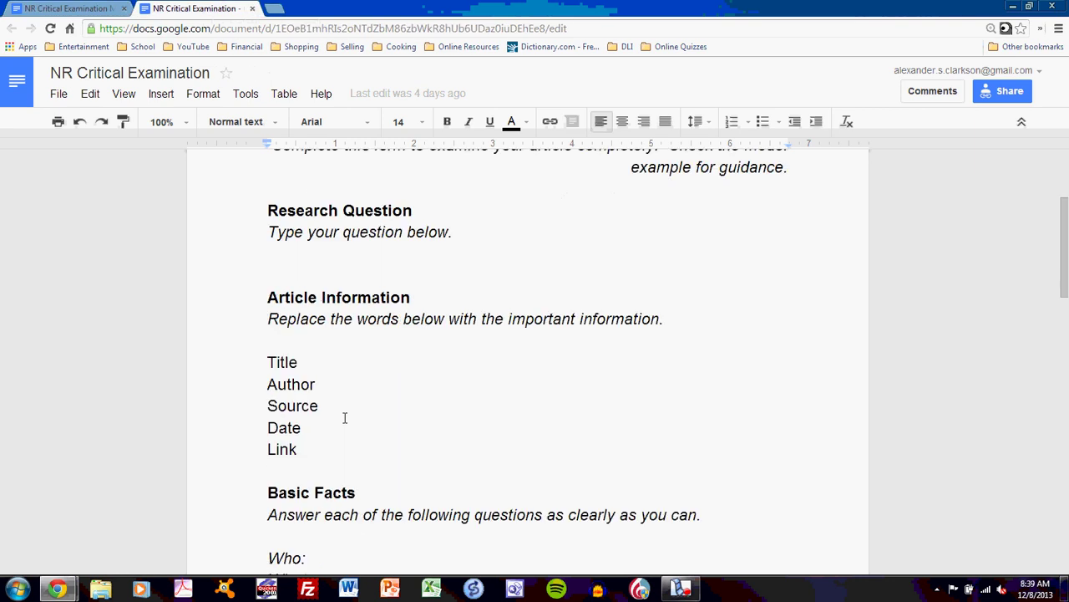
{"action": "scroll", "coordinate": [344, 418], "scroll_direction": "down", "scroll_amount": 1}
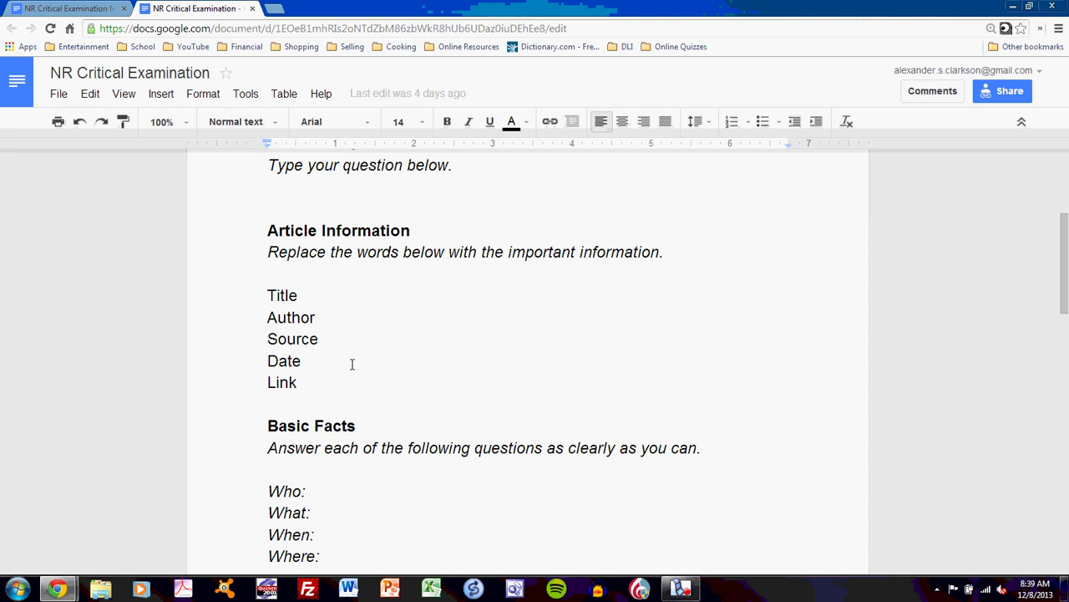
Step: Open the model example's linked Channel One News article in a new tab
{"action": "left_click", "coordinate": [67, 8]}
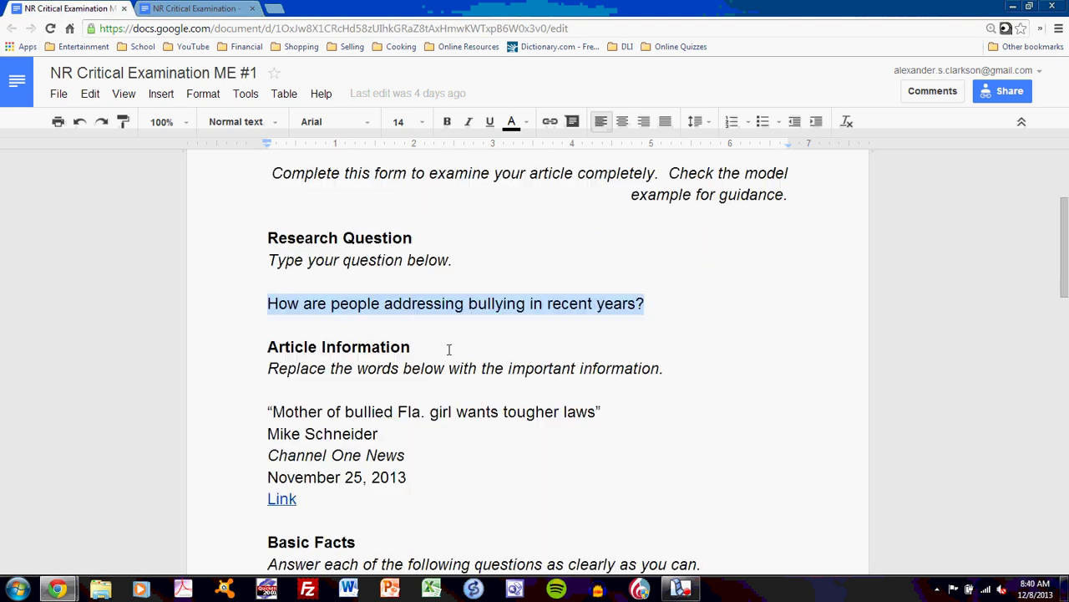
{"action": "scroll", "coordinate": [449, 350], "scroll_direction": "down", "scroll_amount": 3}
{"action": "left_click", "coordinate": [282, 365]}
{"action": "left_click", "coordinate": [338, 391]}
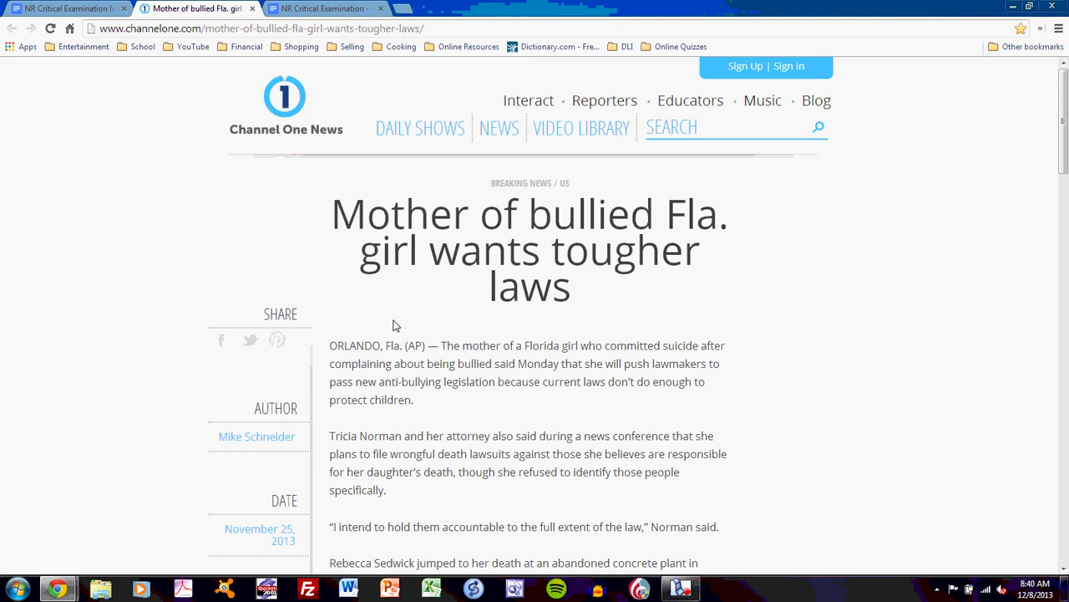
Step: Skim the article, then go back to the model example at its author line
{"action": "scroll", "coordinate": [395, 325], "scroll_direction": "down", "scroll_amount": 8}
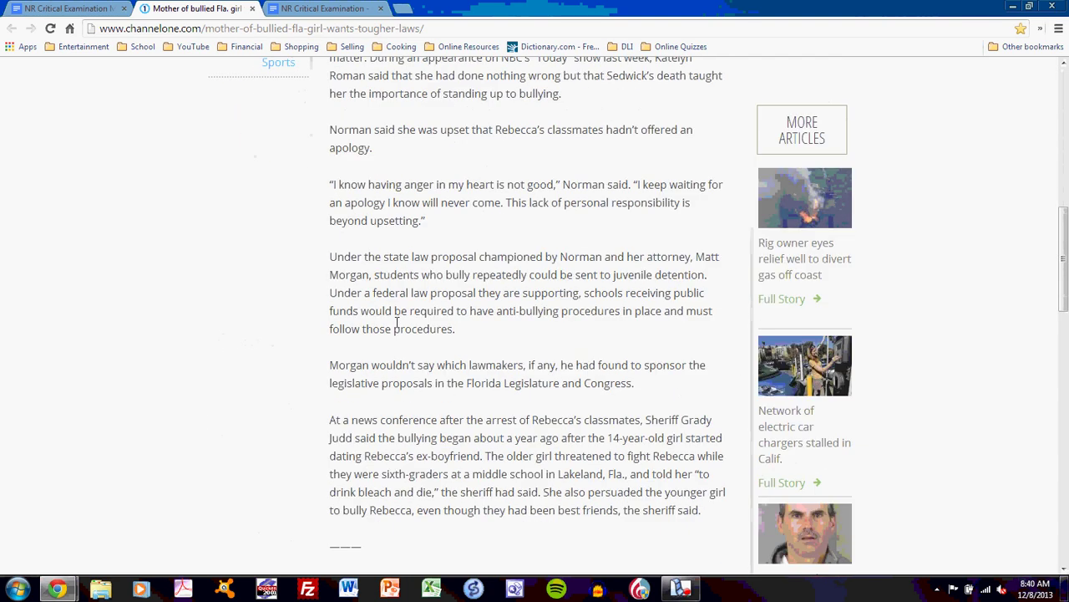
{"action": "scroll", "coordinate": [396, 322], "scroll_direction": "down", "scroll_amount": 2}
{"action": "scroll", "coordinate": [397, 321], "scroll_direction": "up", "scroll_amount": 12}
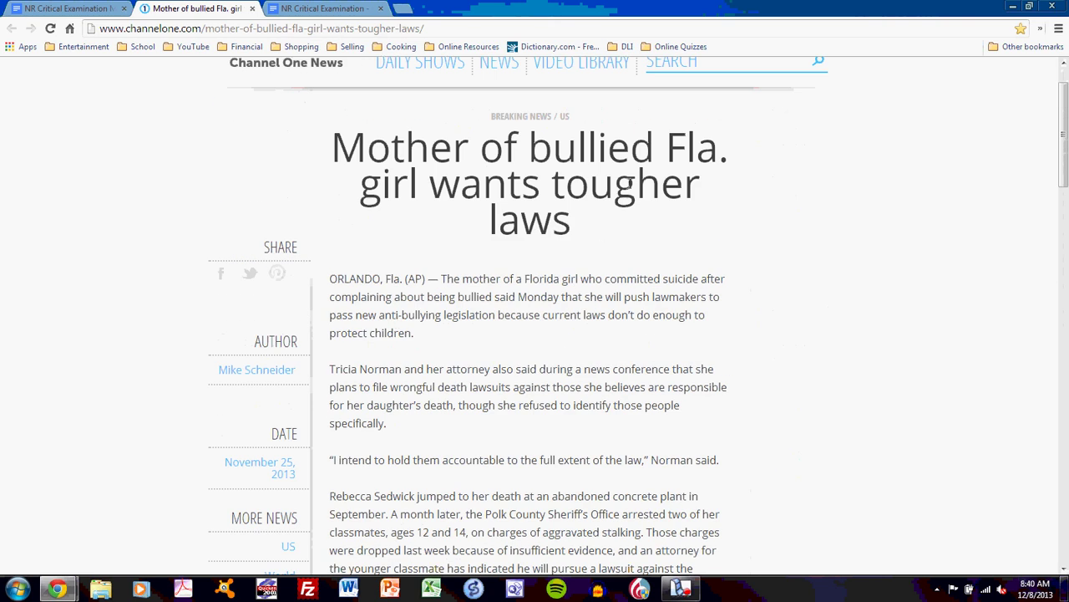
{"action": "left_click", "coordinate": [107, 15]}
{"action": "left_click", "coordinate": [441, 299]}
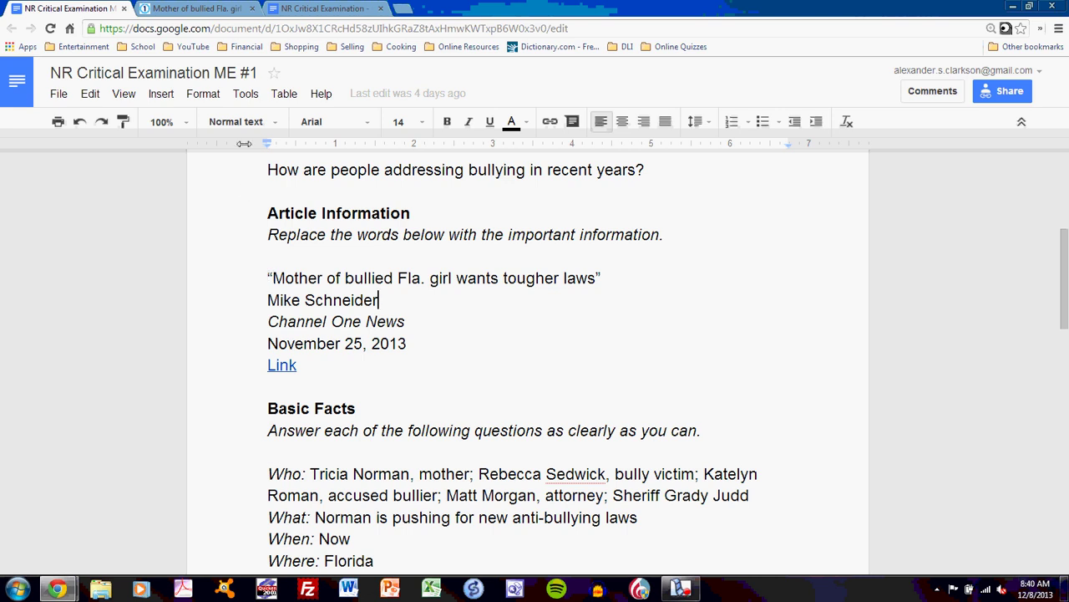
Step: Compare the blank template, Channel One article and filled example, ending on the template
{"action": "left_click", "coordinate": [321, 9]}
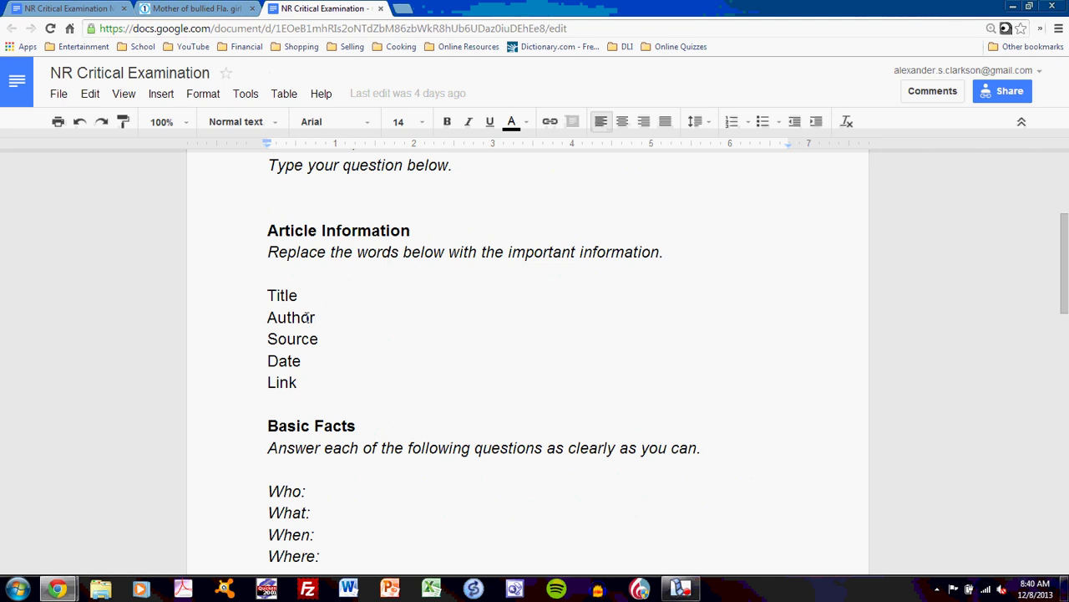
{"action": "left_click", "coordinate": [196, 8]}
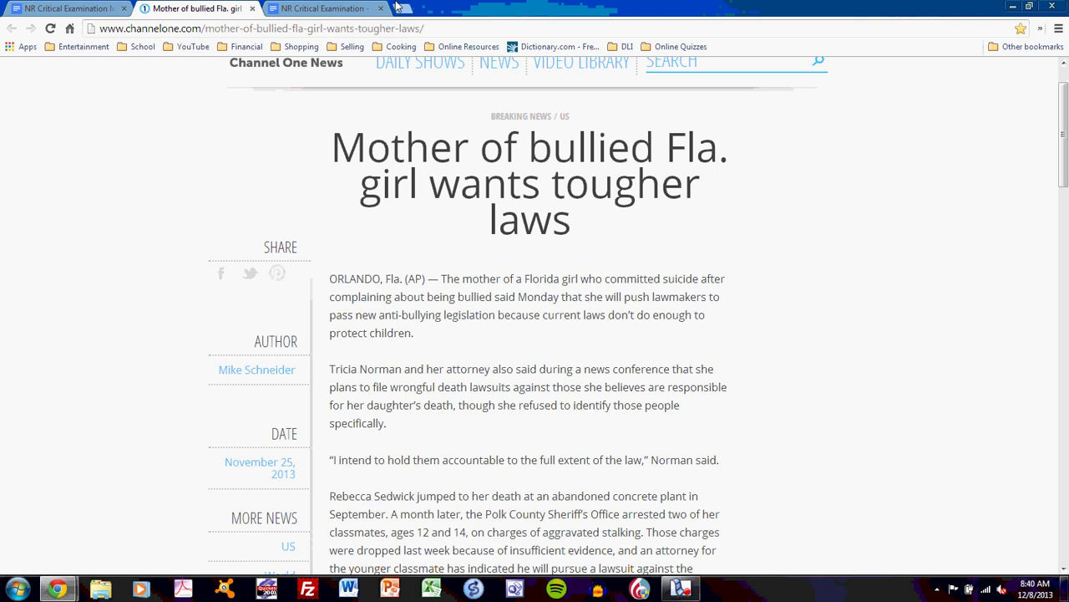
{"action": "left_click", "coordinate": [325, 9]}
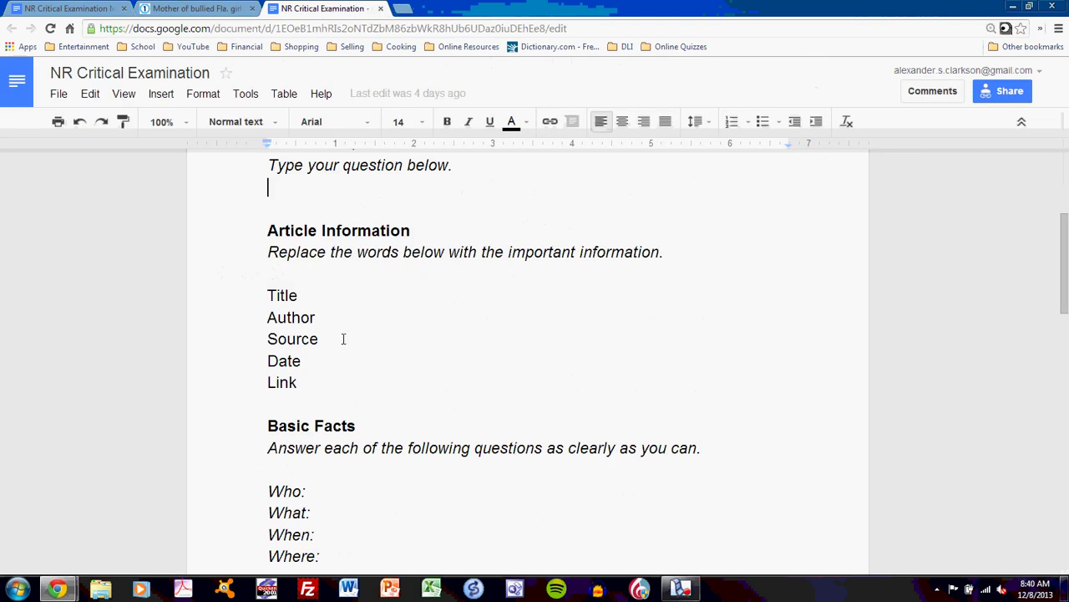
{"action": "left_click", "coordinate": [196, 9]}
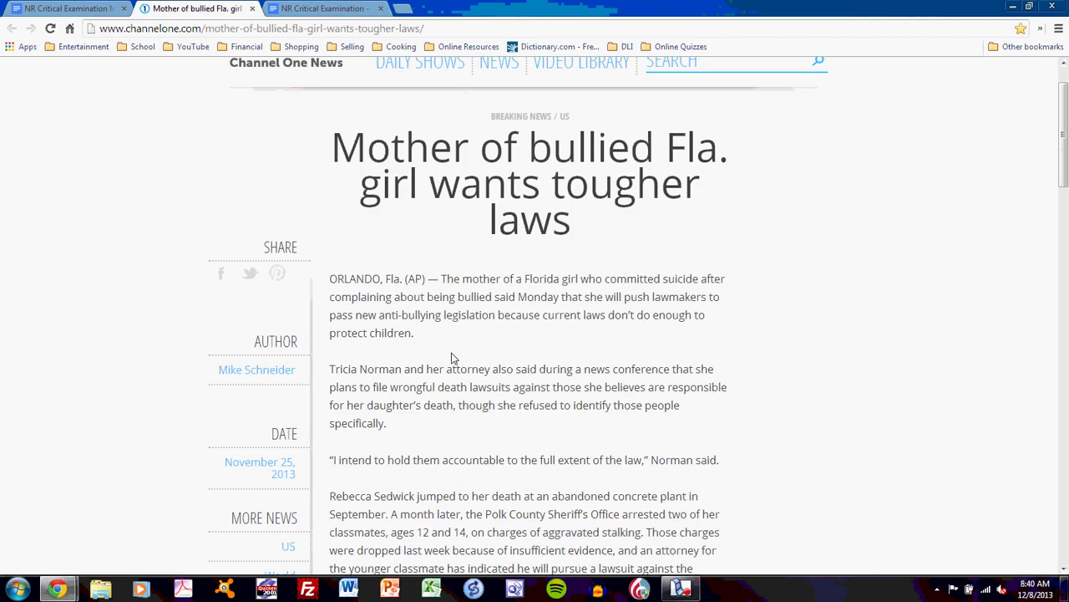
{"action": "scroll", "coordinate": [480, 371], "scroll_direction": "up", "scroll_amount": 1}
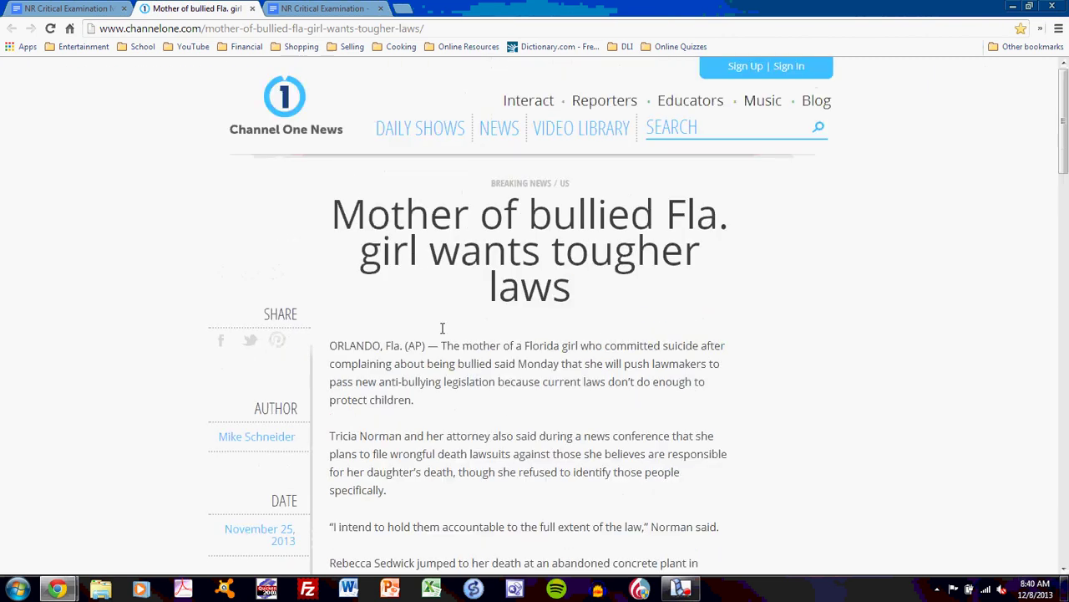
{"action": "left_click", "coordinate": [34, 8]}
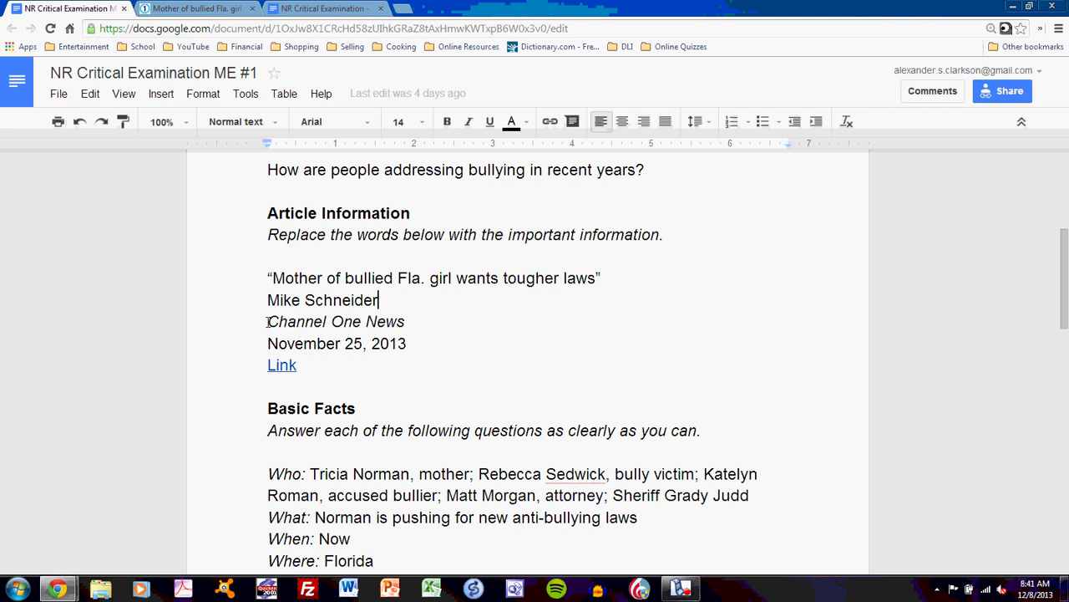
{"action": "left_click", "coordinate": [211, 10]}
{"action": "scroll", "coordinate": [334, 342], "scroll_direction": "down", "scroll_amount": 2}
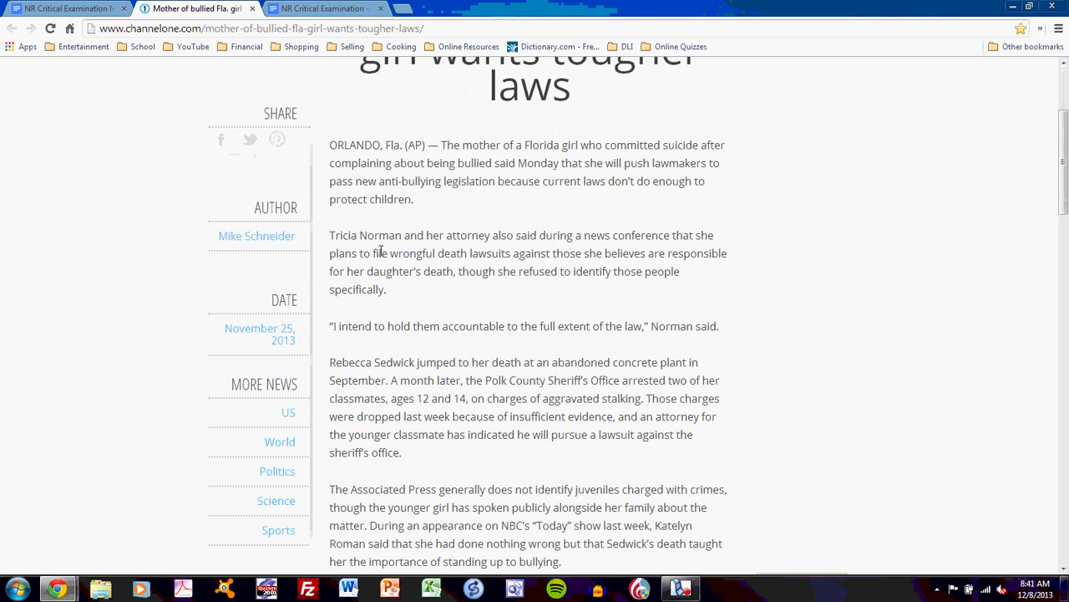
{"action": "left_click", "coordinate": [325, 10]}
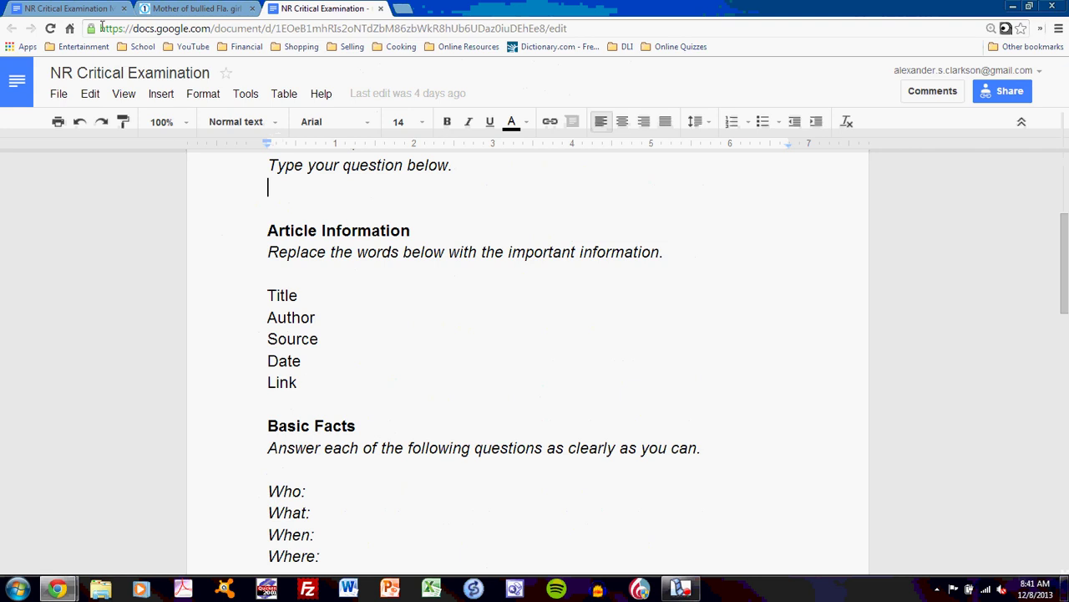
Step: Select 'Link' in the template and start a hyperlink, then cancel without applying
{"action": "left_click_drag", "start_coordinate": [297, 381], "coordinate": [259, 383]}
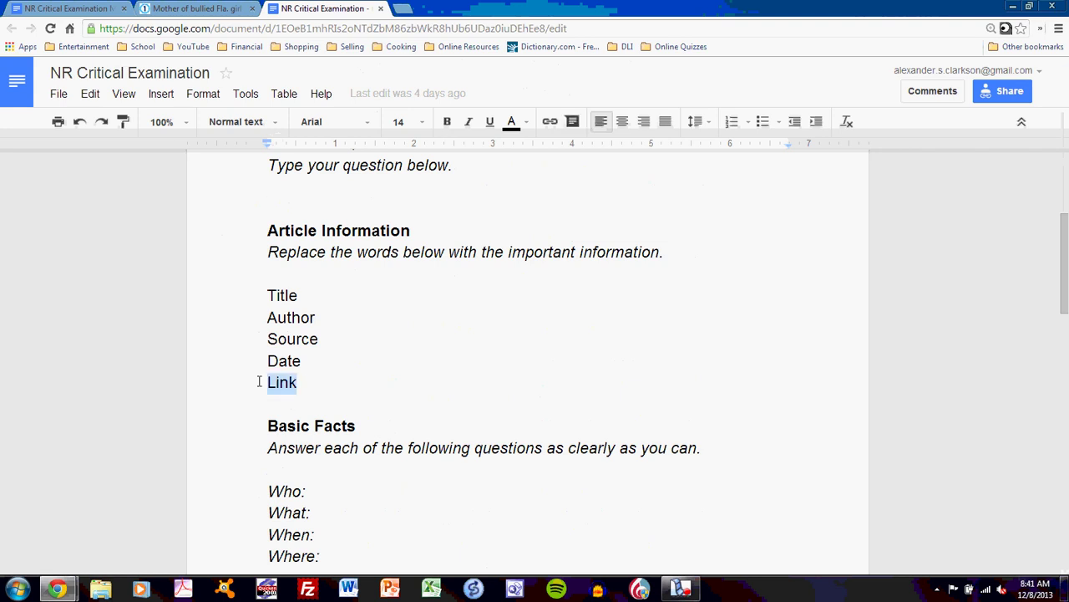
{"action": "left_click", "coordinate": [549, 122]}
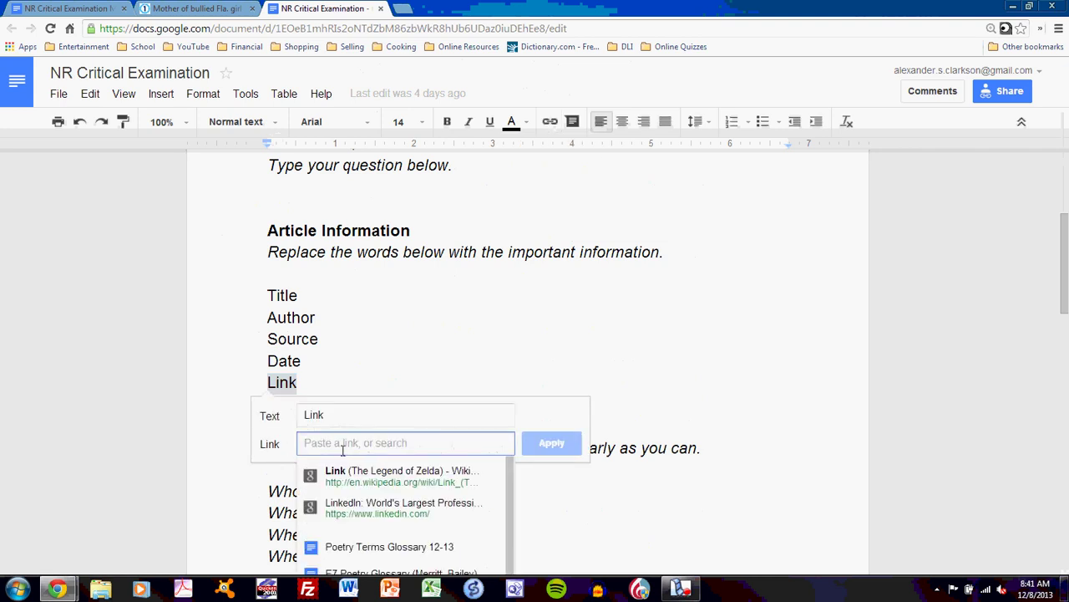
{"action": "left_click", "coordinate": [642, 352]}
Step: Check the model example's Link URL to the channelone.com article, then return to the template
{"action": "key", "text": "ctrl+1"}
{"action": "left_click", "coordinate": [289, 366]}
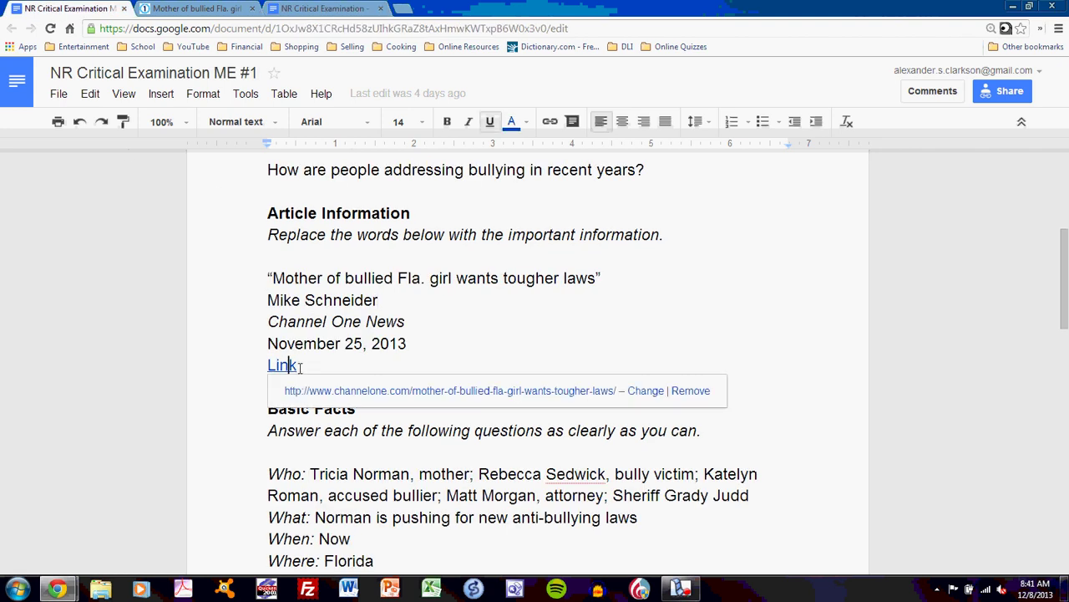
{"action": "left_click", "coordinate": [447, 338]}
{"action": "left_click", "coordinate": [243, 281]}
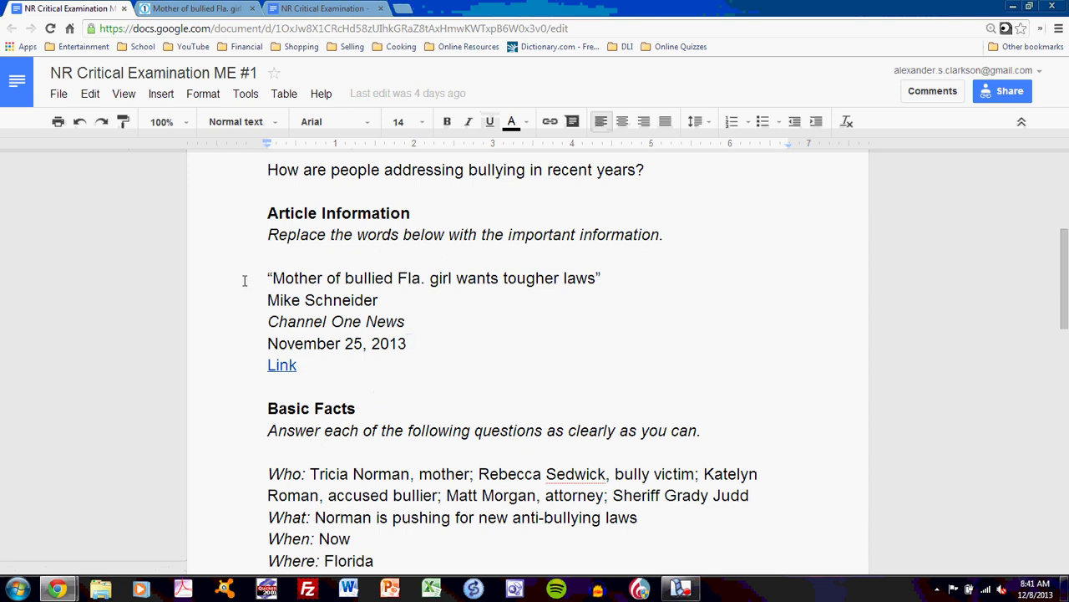
{"action": "scroll", "coordinate": [245, 280], "scroll_direction": "down", "scroll_amount": 3}
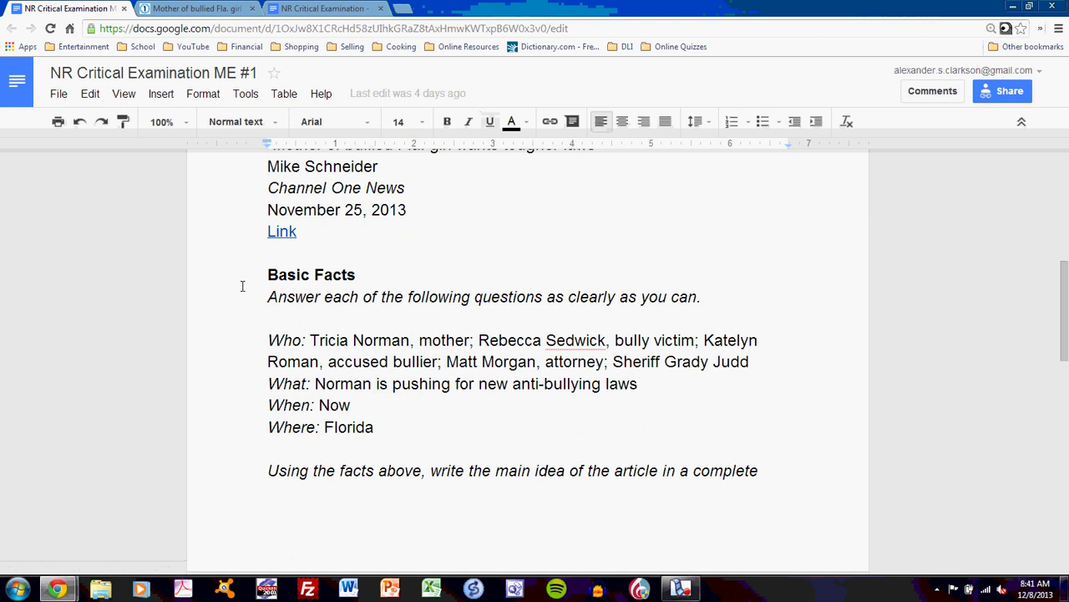
{"action": "left_click", "coordinate": [299, 10]}
{"action": "scroll", "coordinate": [359, 335], "scroll_direction": "down", "scroll_amount": 6}
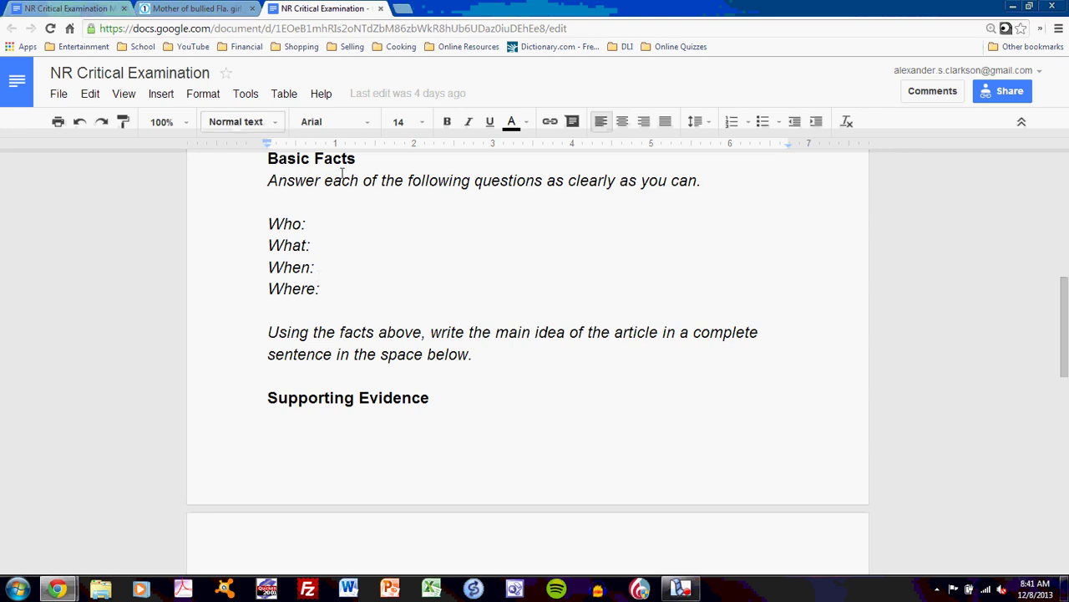
{"action": "key", "text": "ctrl+1"}
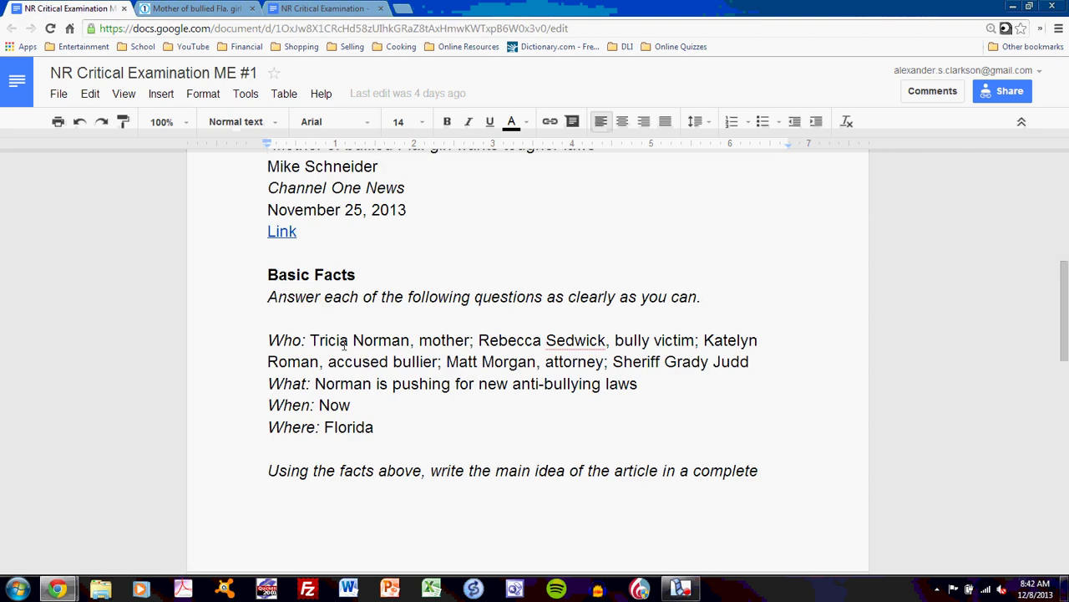
{"action": "left_click", "coordinate": [335, 339]}
{"action": "scroll", "coordinate": [487, 368], "scroll_direction": "up", "scroll_amount": 2}
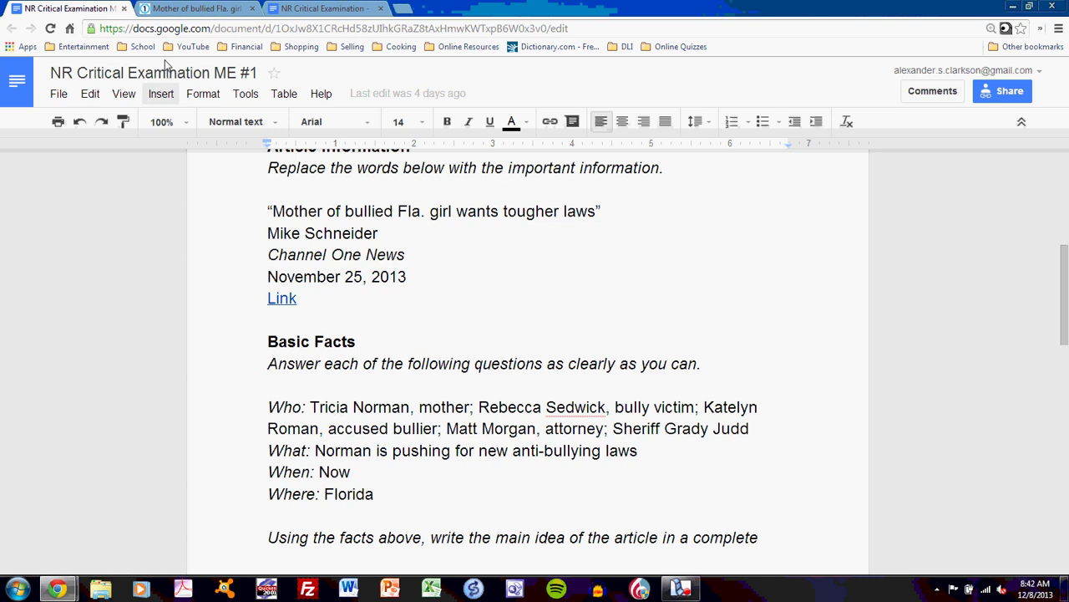
{"action": "left_click", "coordinate": [192, 10]}
{"action": "scroll", "coordinate": [451, 350], "scroll_direction": "down", "scroll_amount": 2}
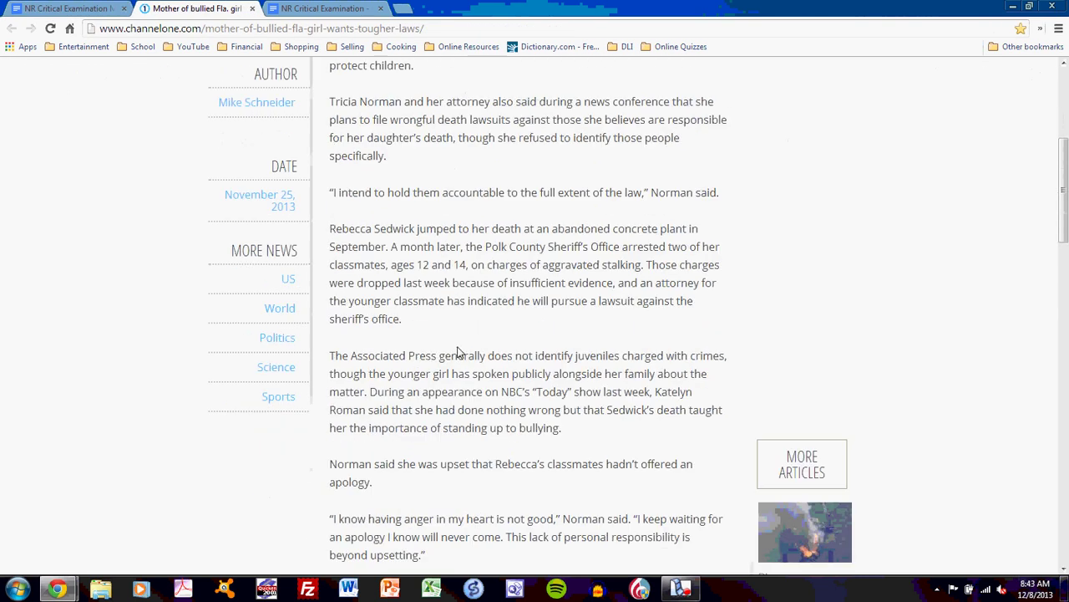
{"action": "scroll", "coordinate": [458, 351], "scroll_direction": "down", "scroll_amount": 1}
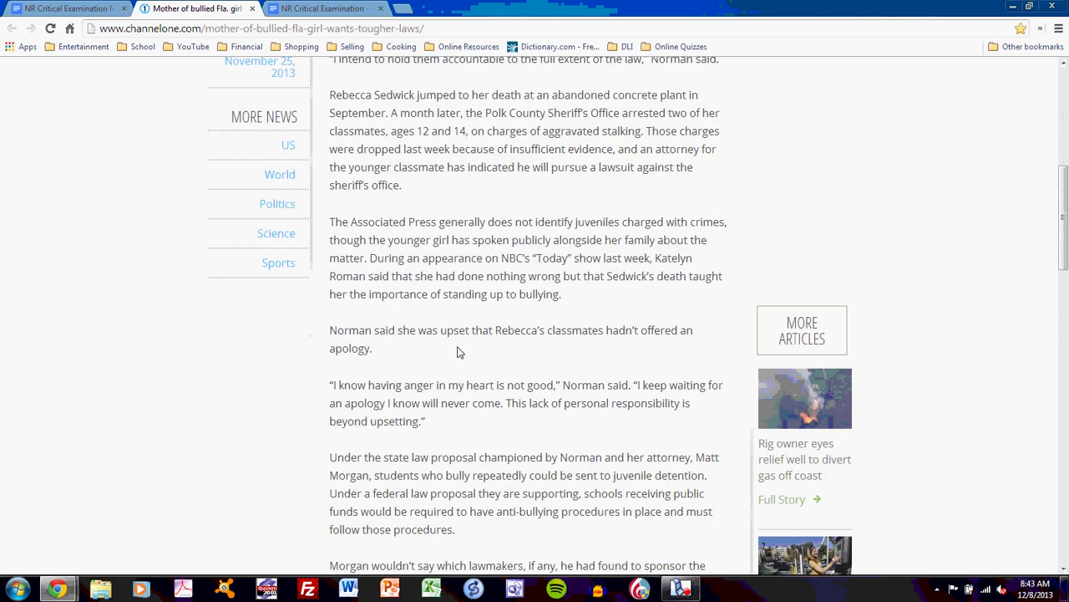
{"action": "scroll", "coordinate": [458, 352], "scroll_direction": "up", "scroll_amount": 5}
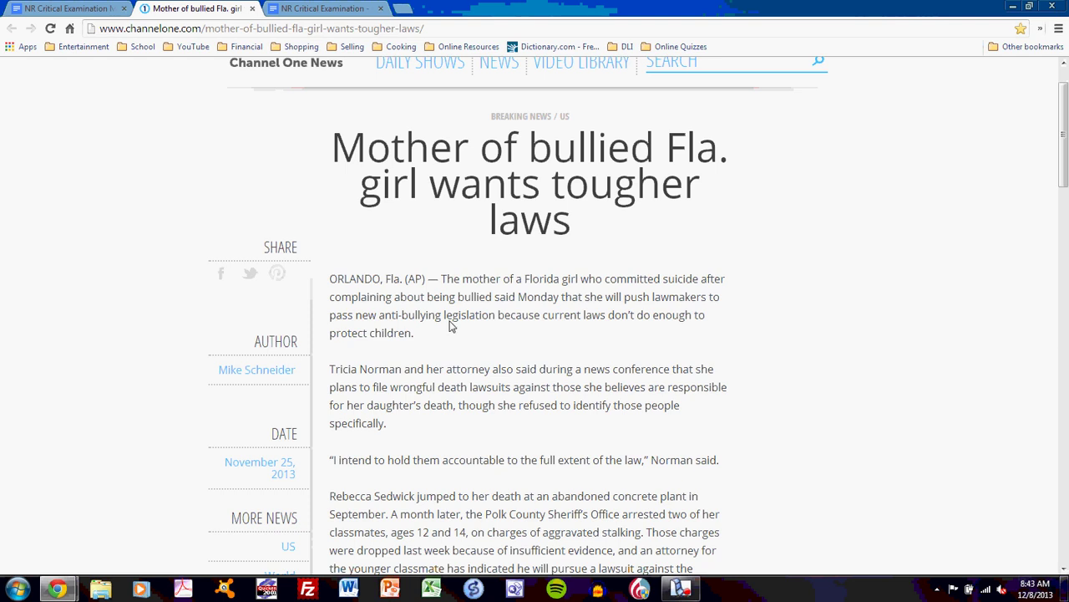
{"action": "left_click", "coordinate": [67, 11]}
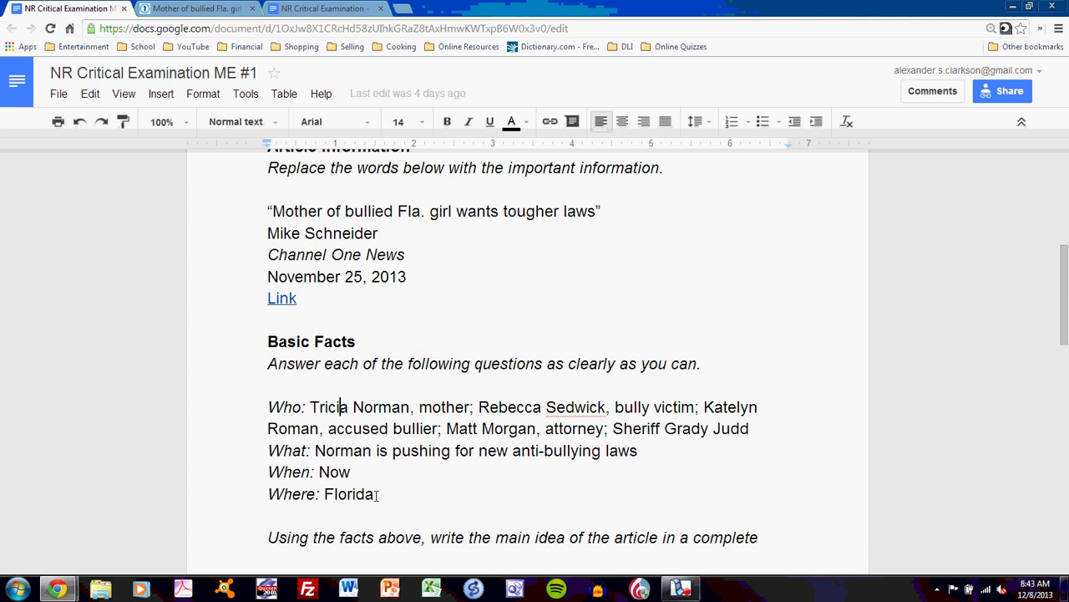
{"action": "left_click", "coordinate": [195, 9]}
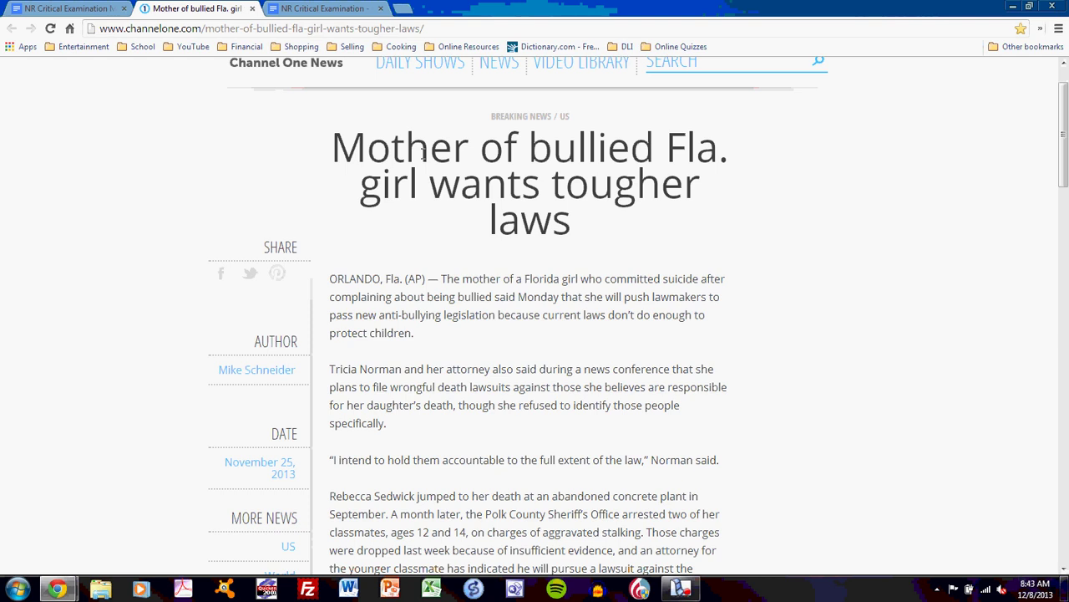
{"action": "left_click", "coordinate": [71, 8]}
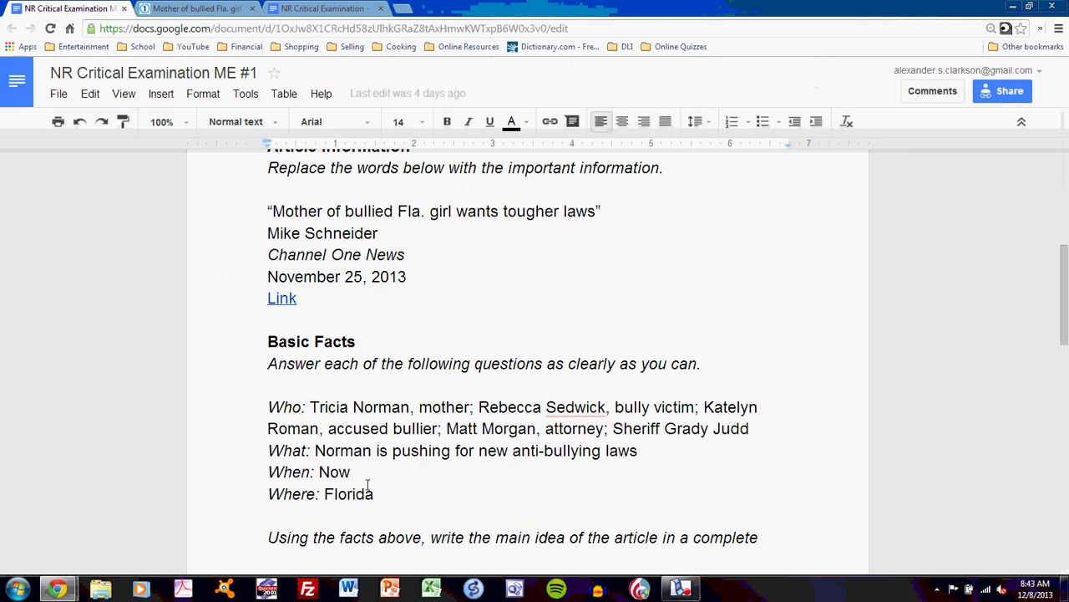